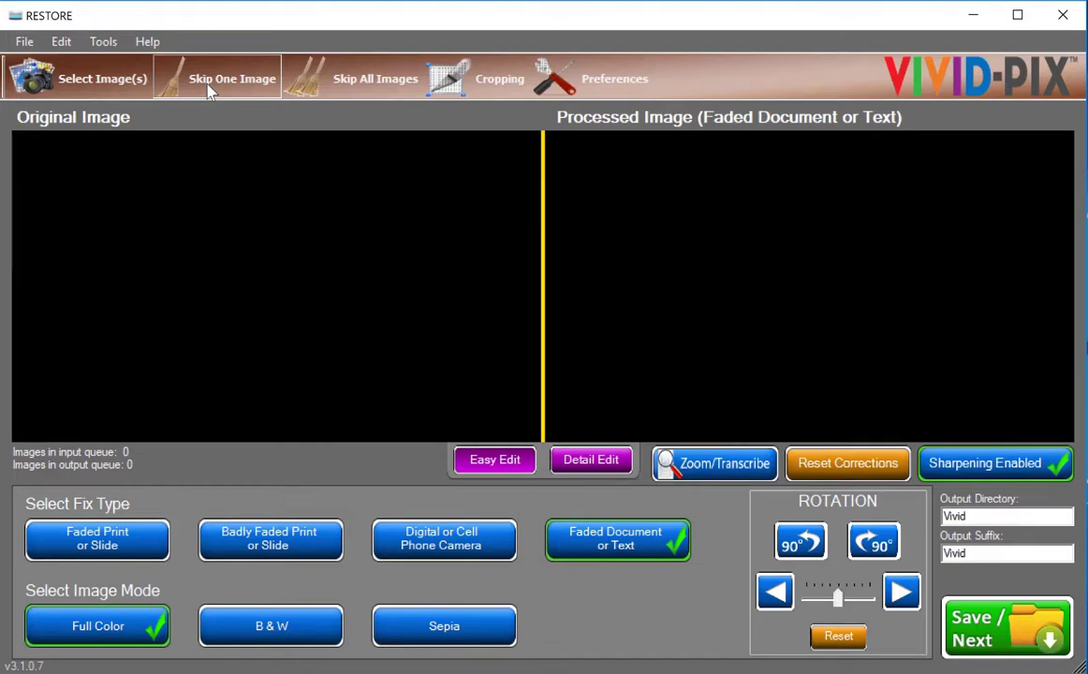
Load the faded marriage license scan to get its grid of faded-document fixes
{"action": "left_click", "coordinate": [117, 84]}
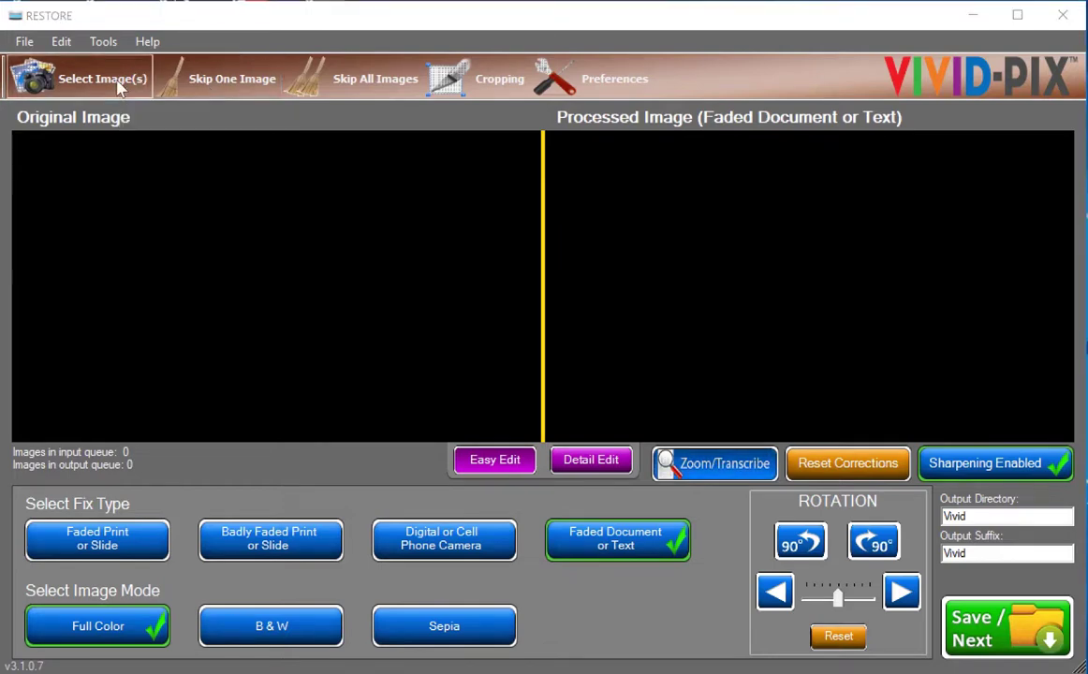
{"action": "scroll", "coordinate": [618, 318], "scroll_direction": "down", "scroll_amount": 10}
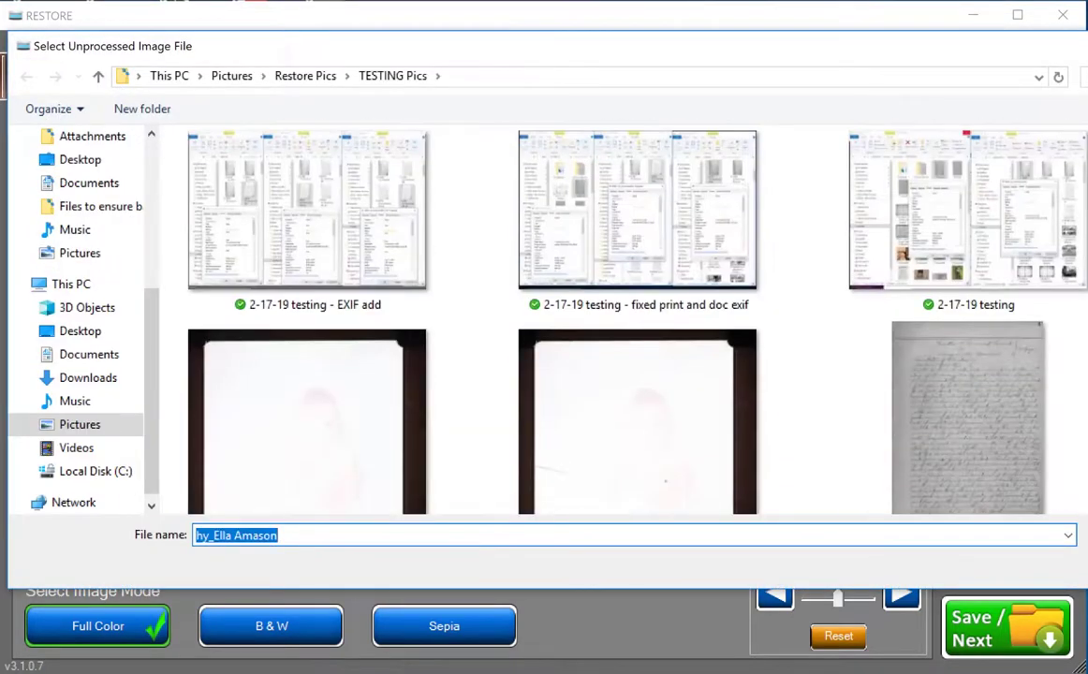
{"action": "scroll", "coordinate": [618, 318], "scroll_direction": "down", "scroll_amount": 6}
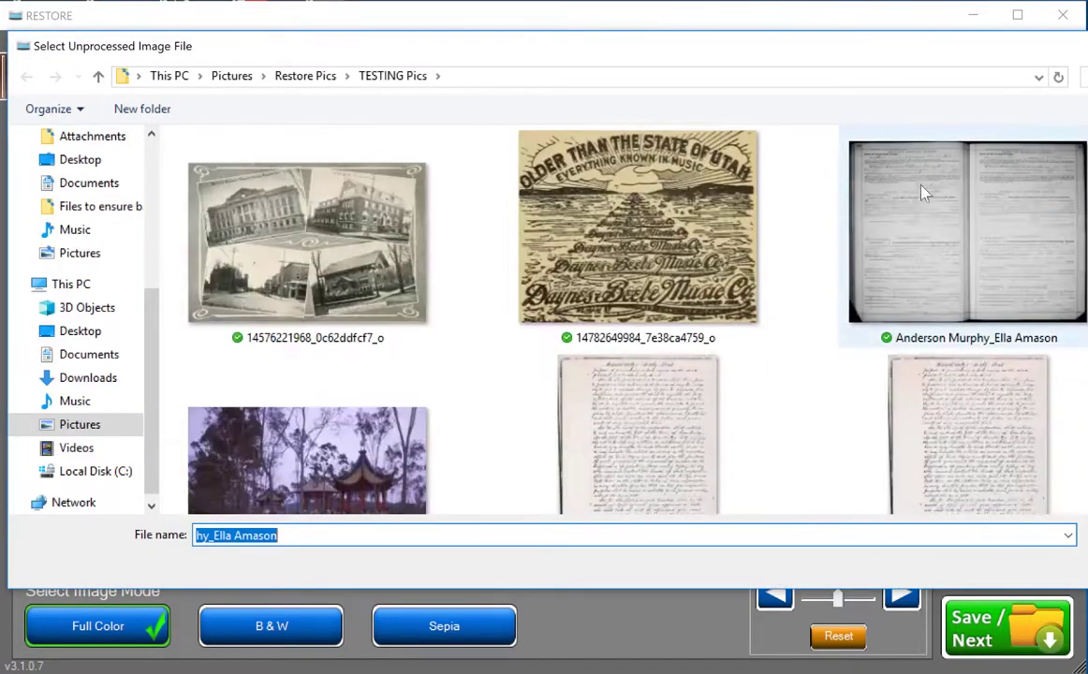
{"action": "double_click", "coordinate": [1009, 233]}
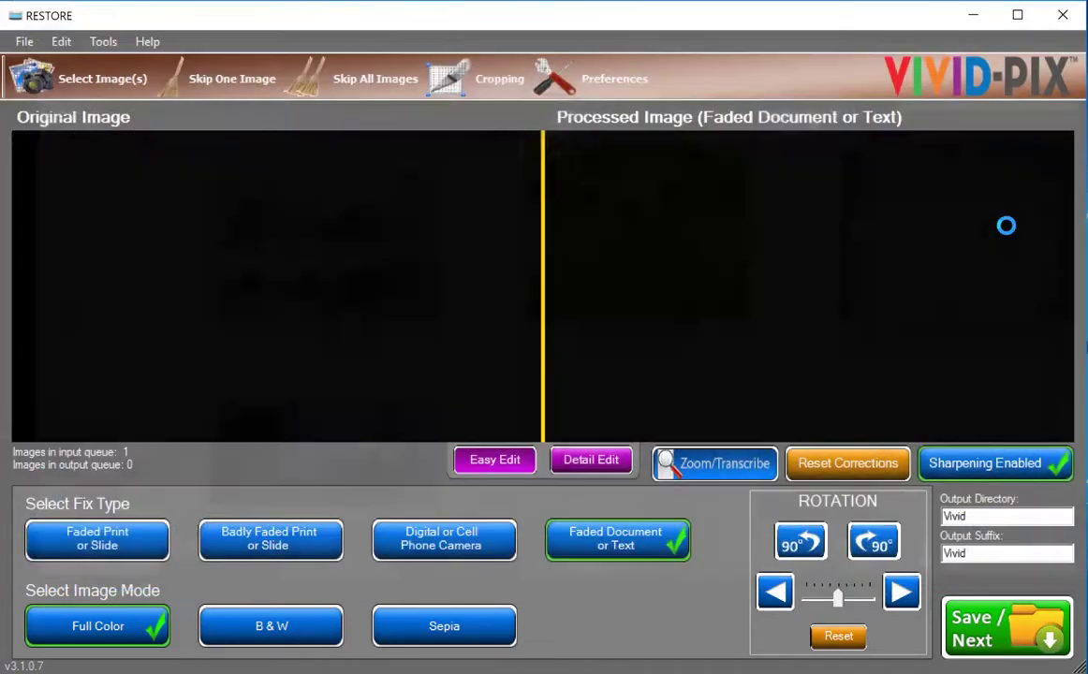
{"action": "left_click", "coordinate": [1005, 225]}
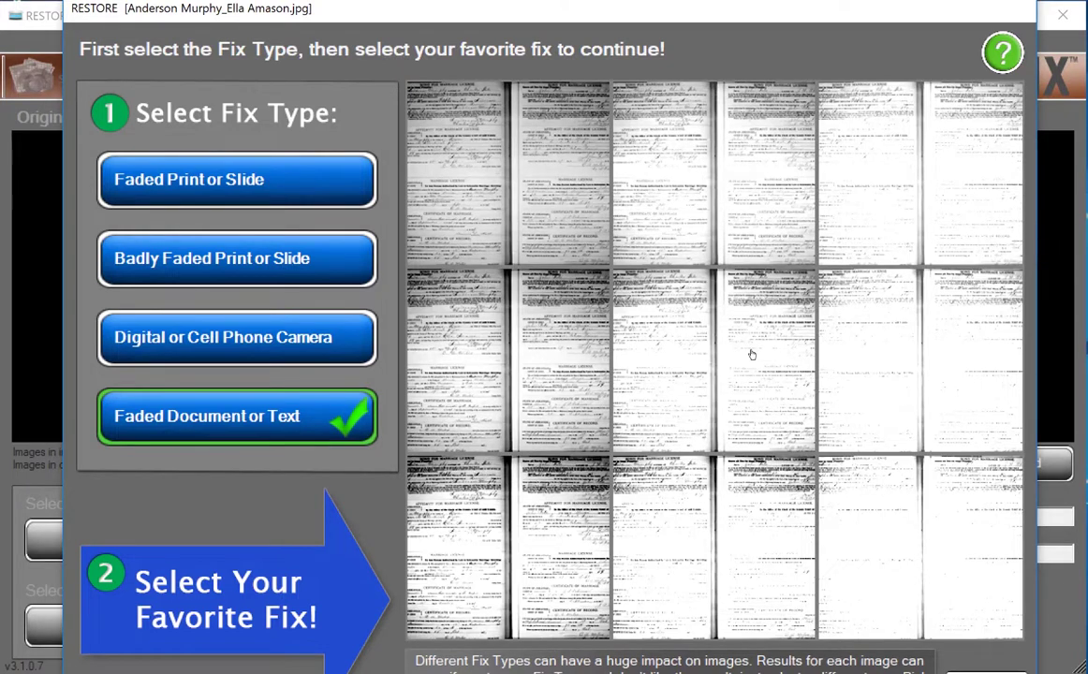
Apply the preferred Faded Document or Text fix variant to the marriage license
{"action": "left_click", "coordinate": [744, 210]}
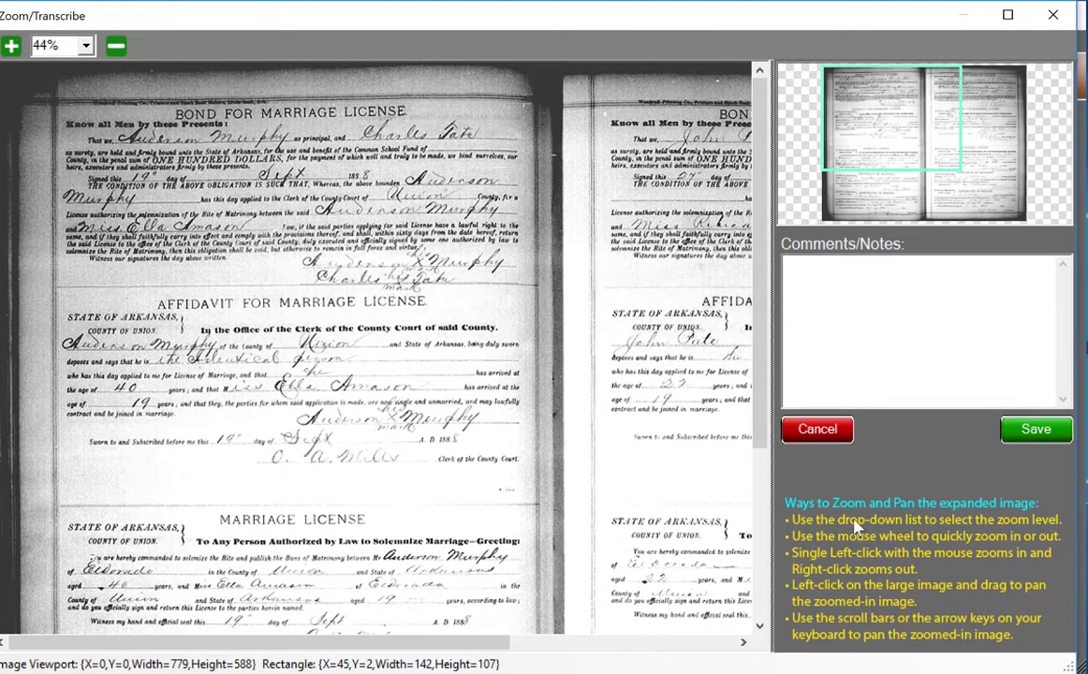
Zoom to 70%, pan to the bond, and note the couple's names plus 'Bond for Marriage License'
{"action": "left_click", "coordinate": [12, 46]}
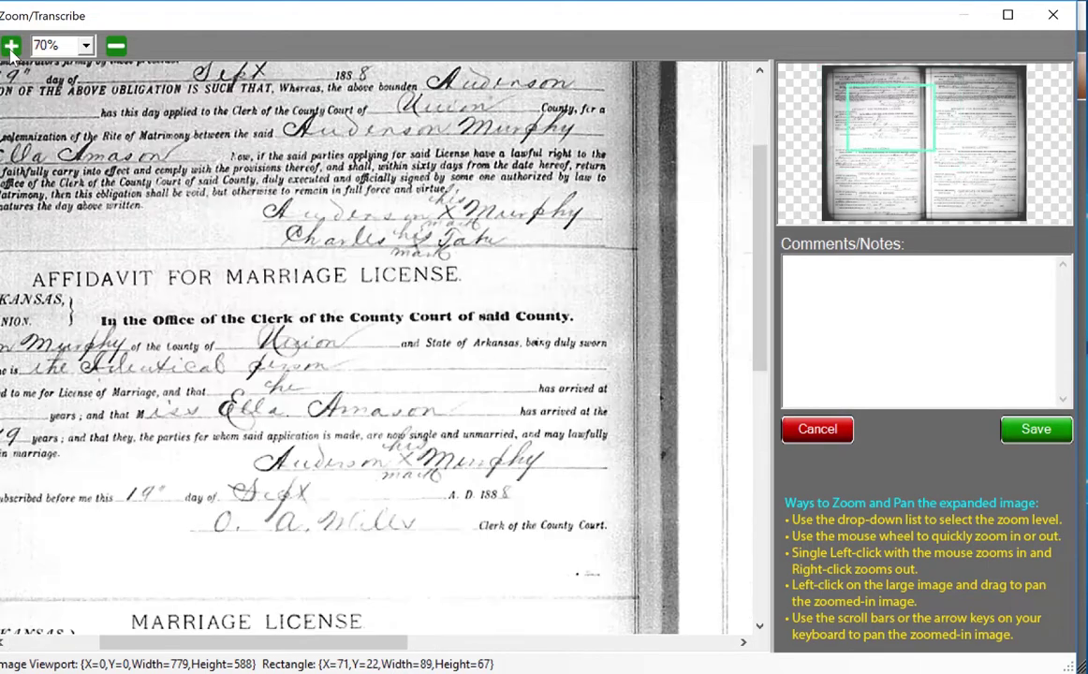
{"action": "left_click_drag", "start_coordinate": [226, 195], "coordinate": [358, 360]}
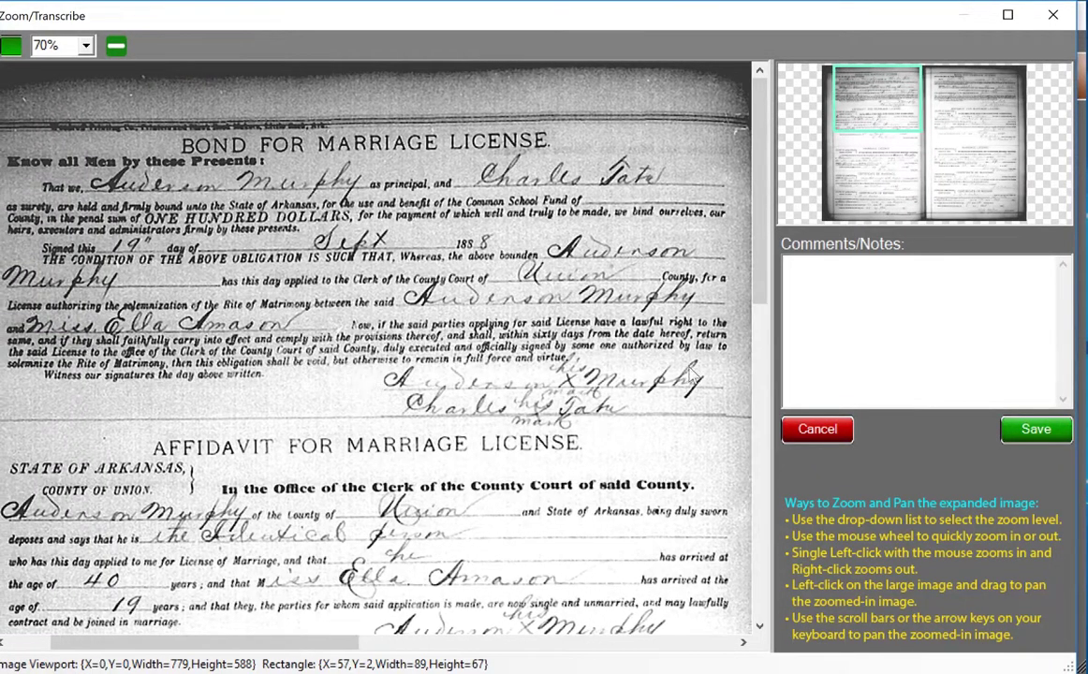
{"action": "left_click", "coordinate": [830, 286]}
{"action": "type", "text": "Auderson Murphy"}
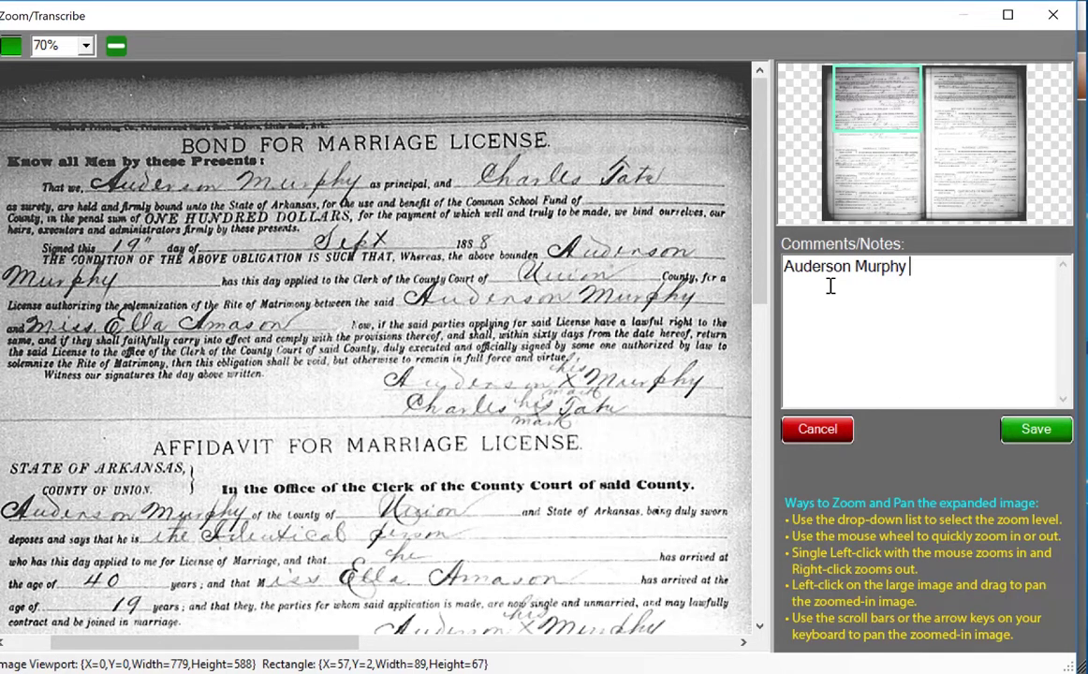
{"action": "type", "text": " Ella Amason"}
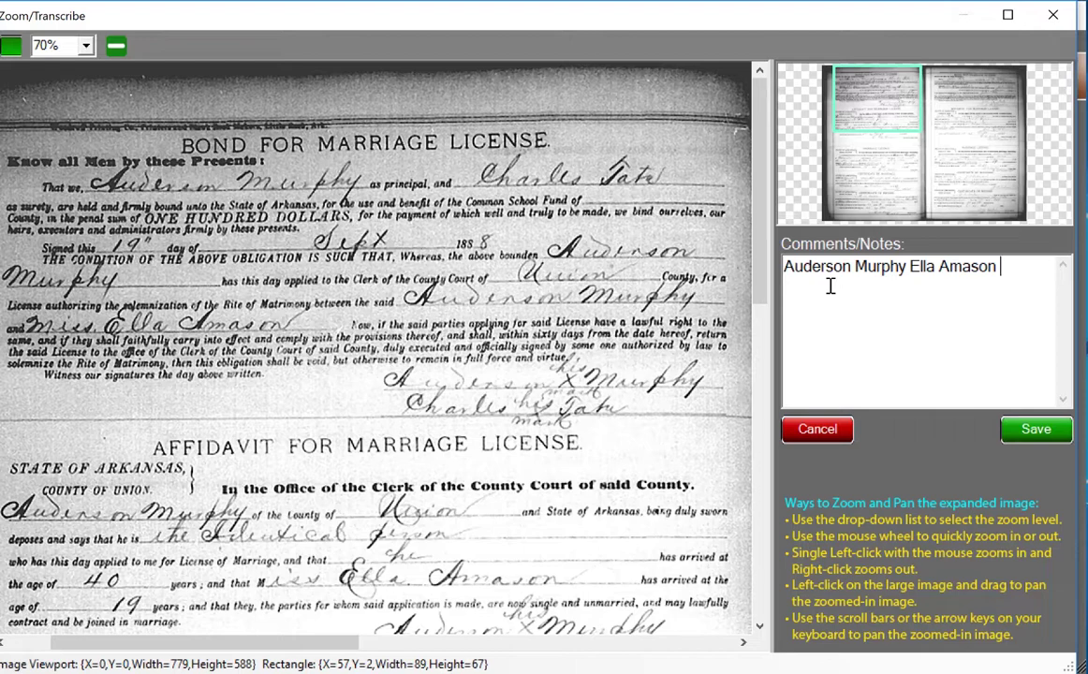
{"action": "type", "text": " Bond for Marriage License"}
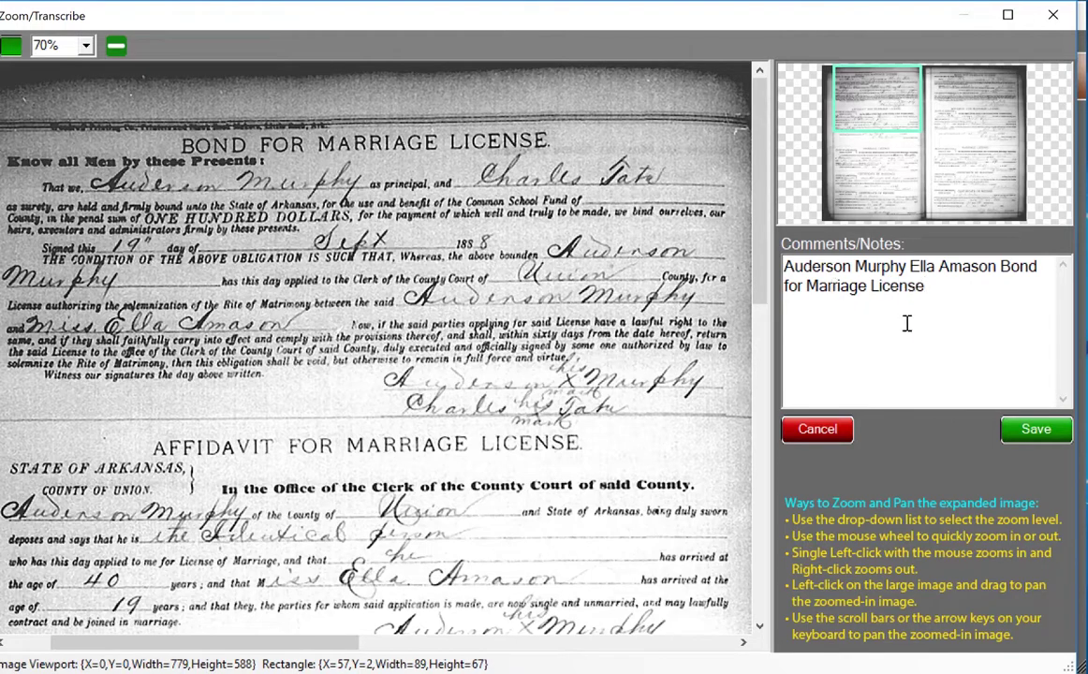
Keep the transcription notes and bring up the Image Information metadata dialog
{"action": "left_click", "coordinate": [1035, 429]}
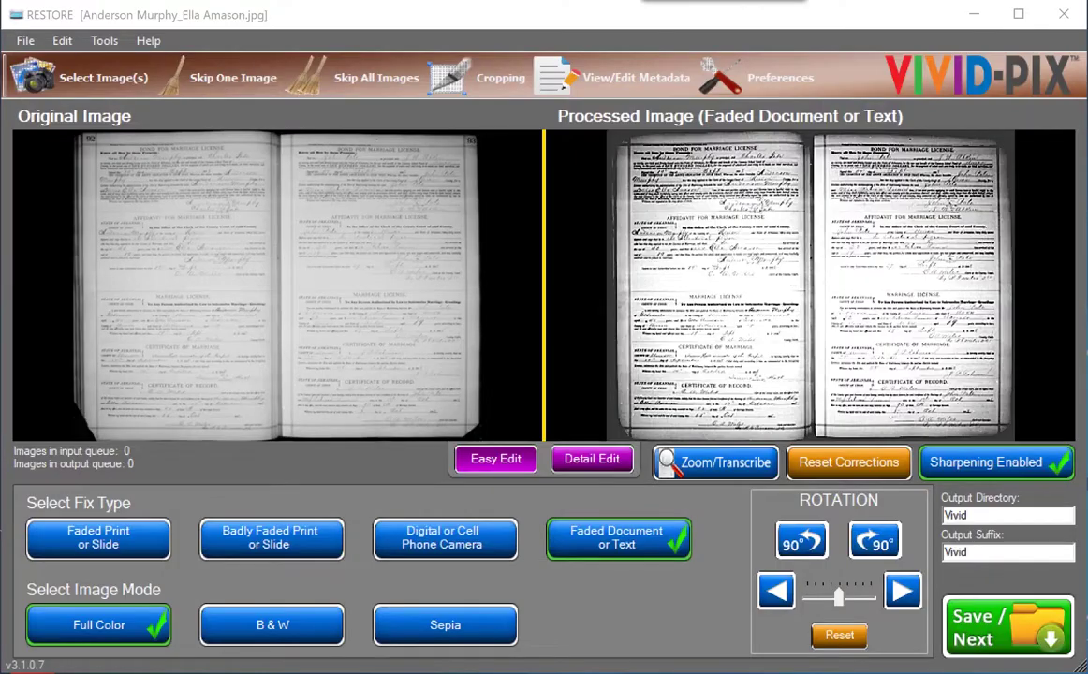
{"action": "left_click", "coordinate": [644, 86]}
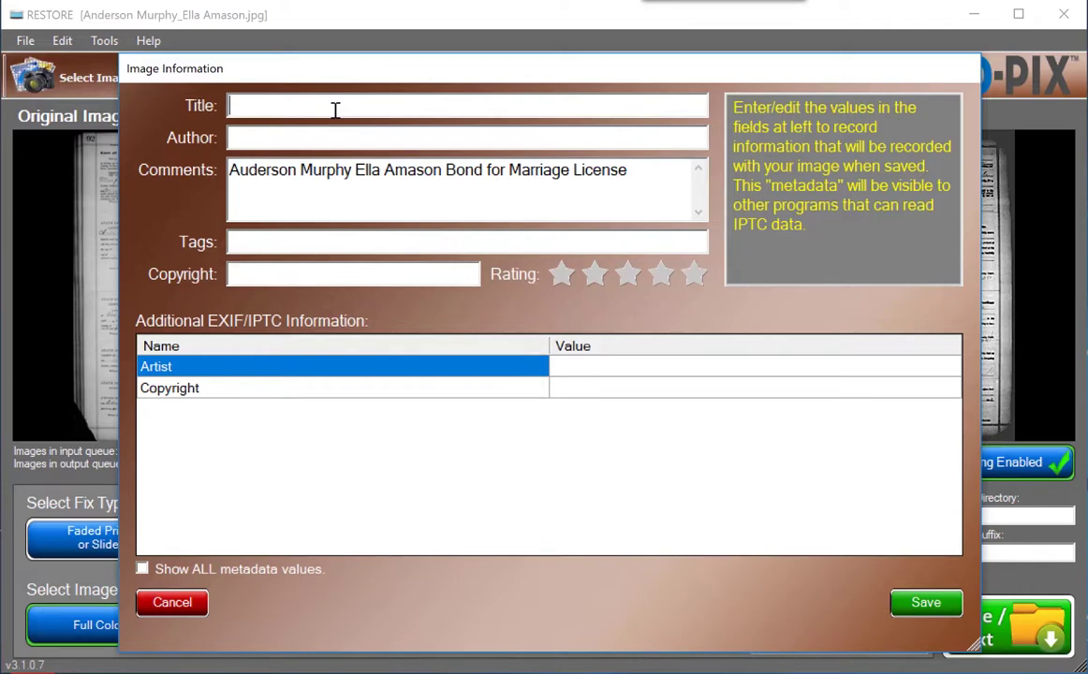
Set Title to 'Marriage Bond', enter the author's name, and append '19 Sept 1888' to Comments
{"action": "type", "text": "Marriage Bond"}
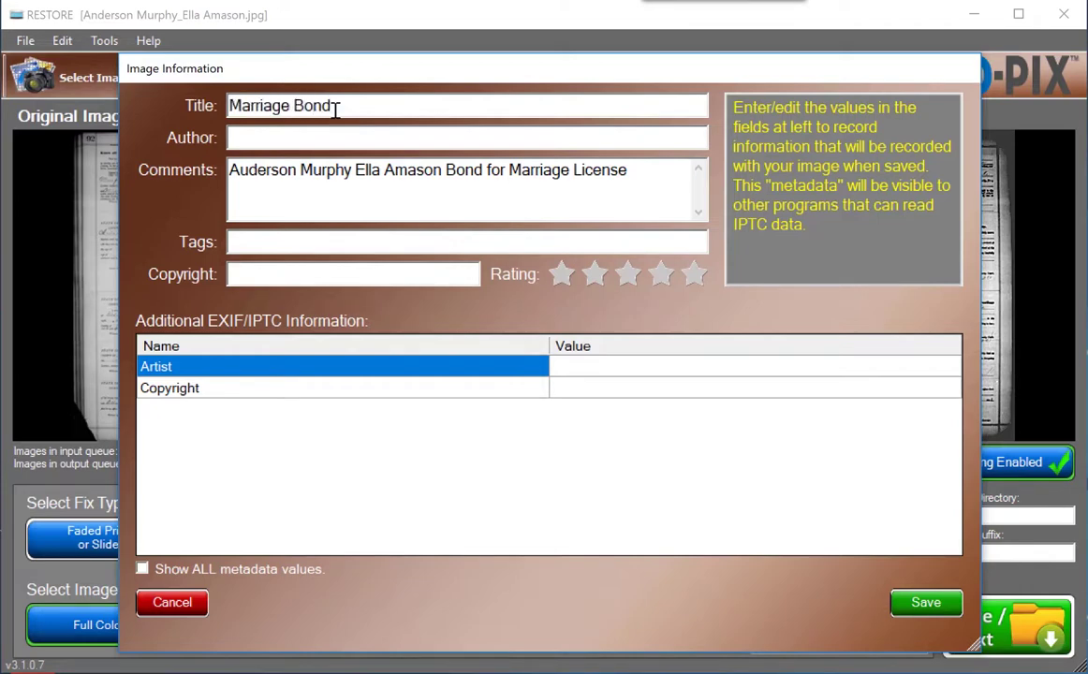
{"action": "key", "text": "Tab"}
{"action": "type", "text": "Rick Voight"}
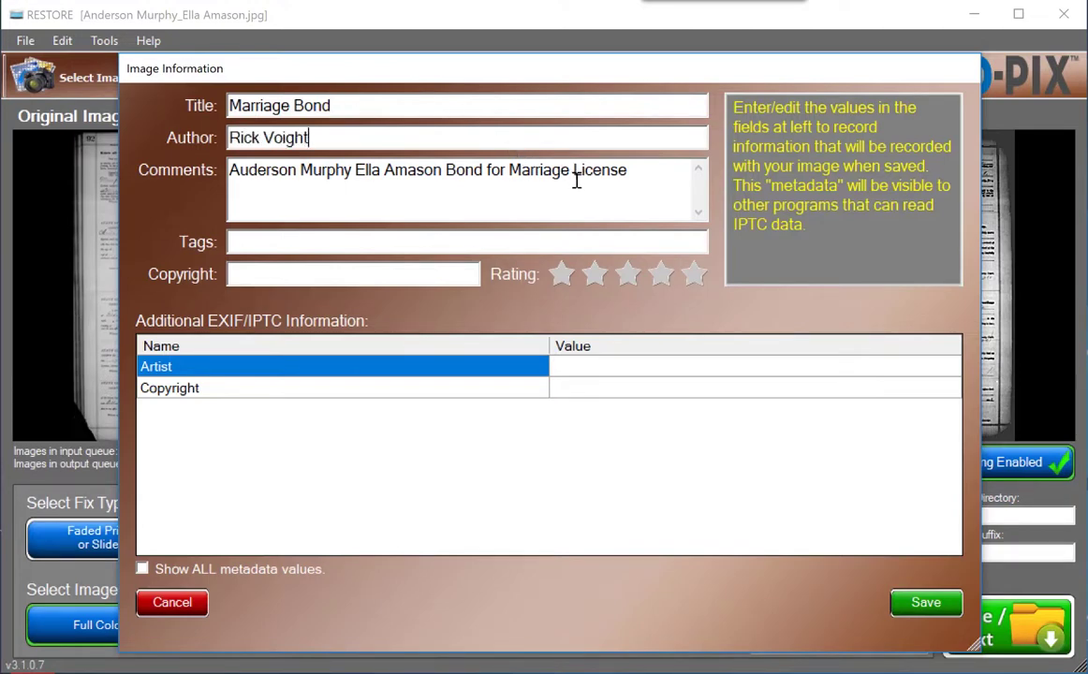
{"action": "left_click", "coordinate": [629, 176]}
{"action": "type", "text": "19 Sept 1888"}
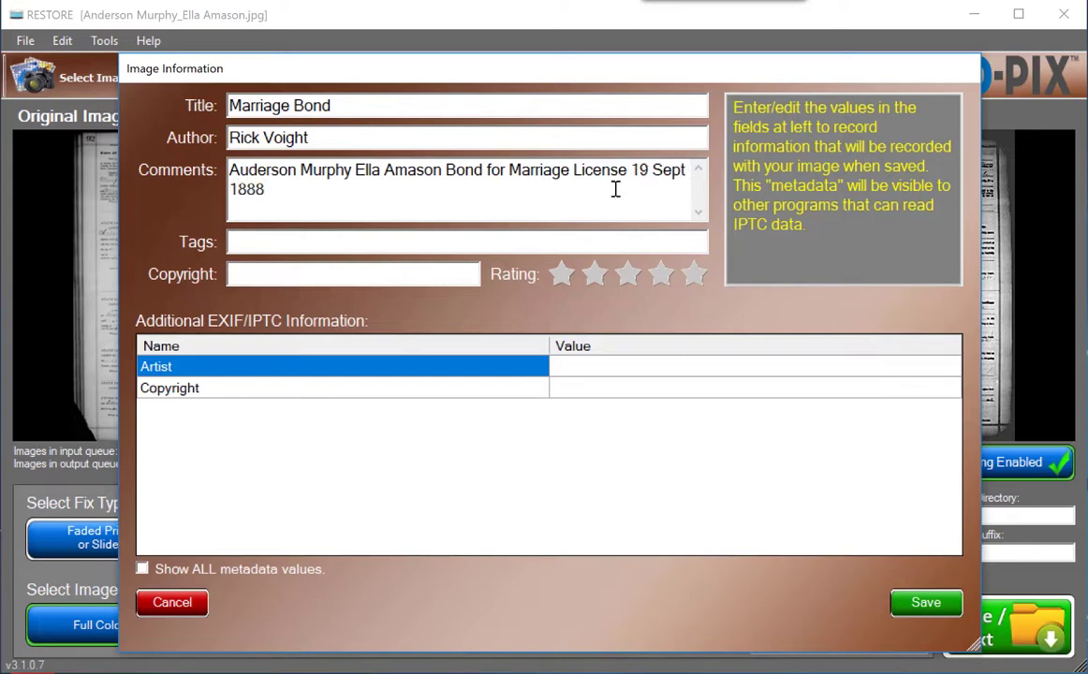
Tag the image with the couple's individual and full names and rate it five stars
{"action": "left_click", "coordinate": [582, 242]}
{"action": "type", "text": "Auderson, Mu"}
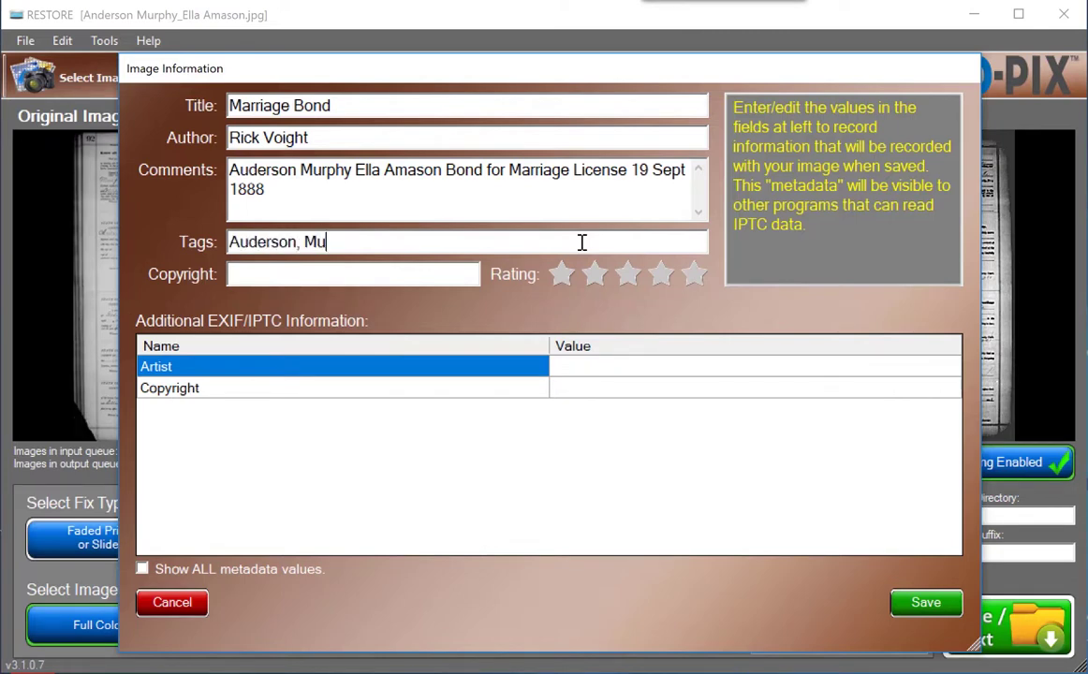
{"action": "type", "text": "rphy, "}
{"action": "type", "text": "Auderson "}
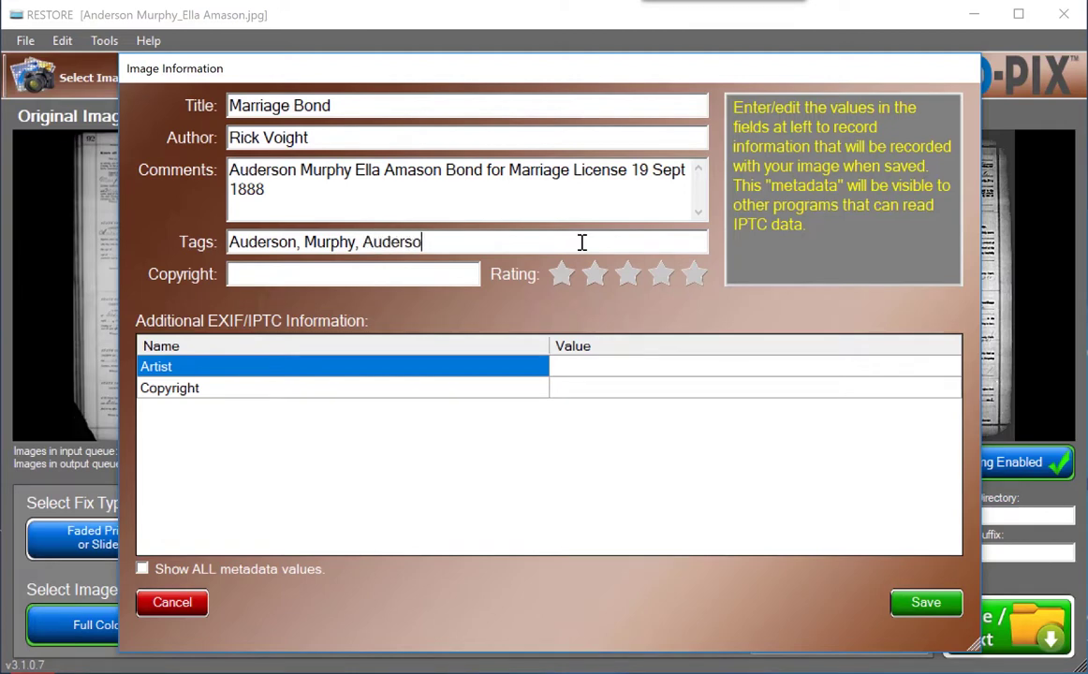
{"action": "type", "text": "Murphy,"}
{"action": "type", "text": " Ella"}
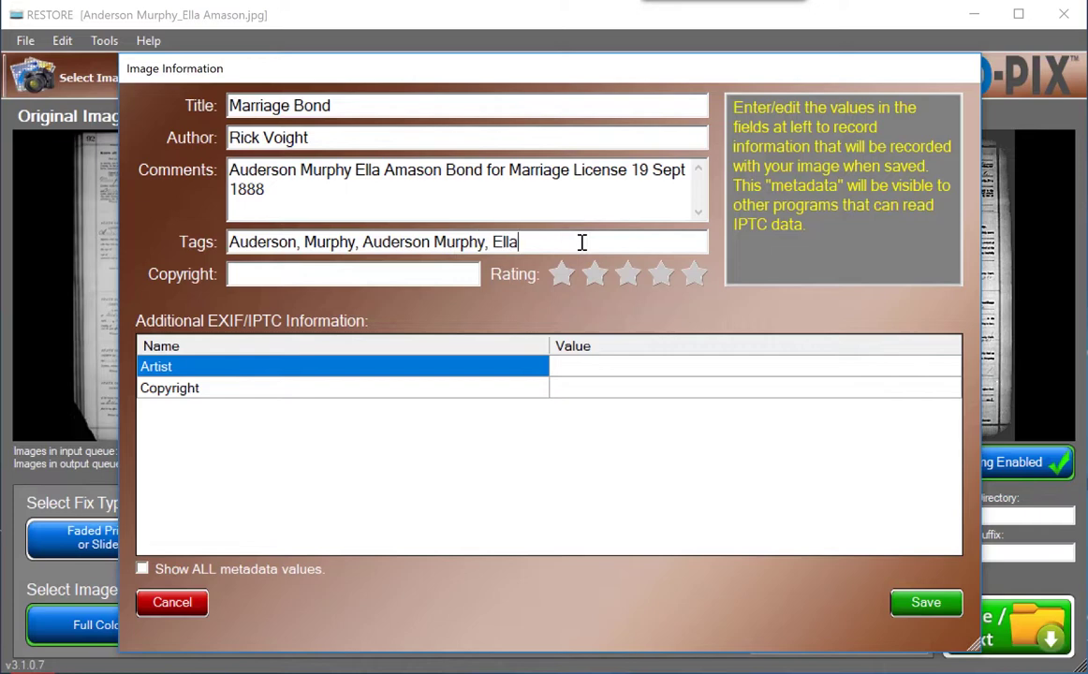
{"action": "type", "text": ", Amason, Ella Amason"}
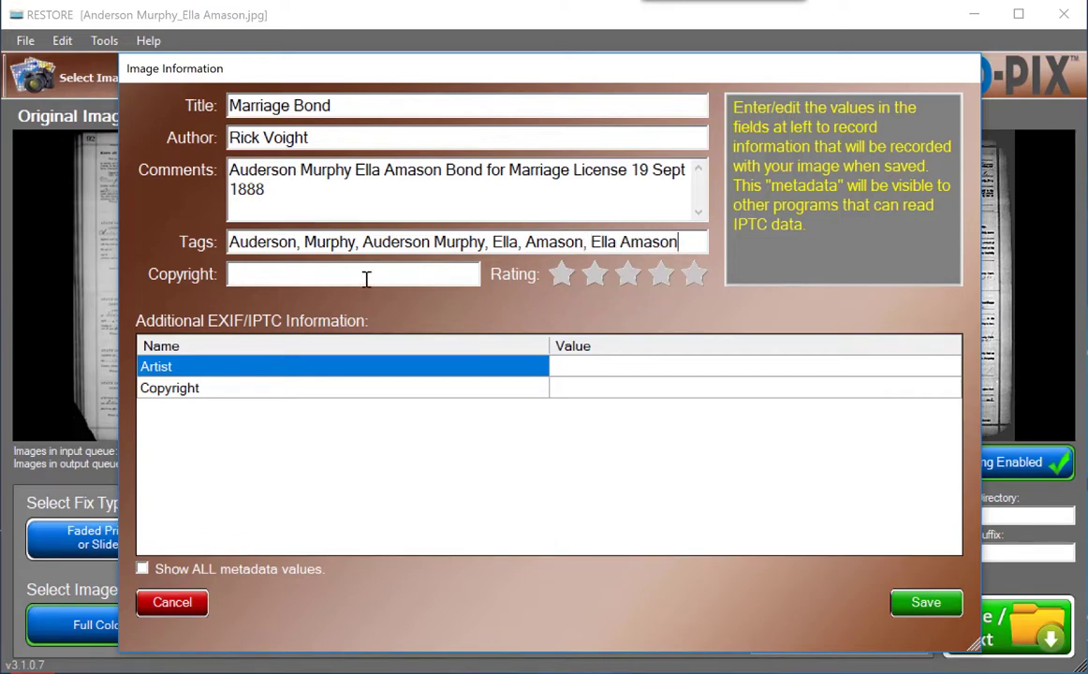
{"action": "left_click", "coordinate": [694, 273]}
{"action": "type", "text": ","}
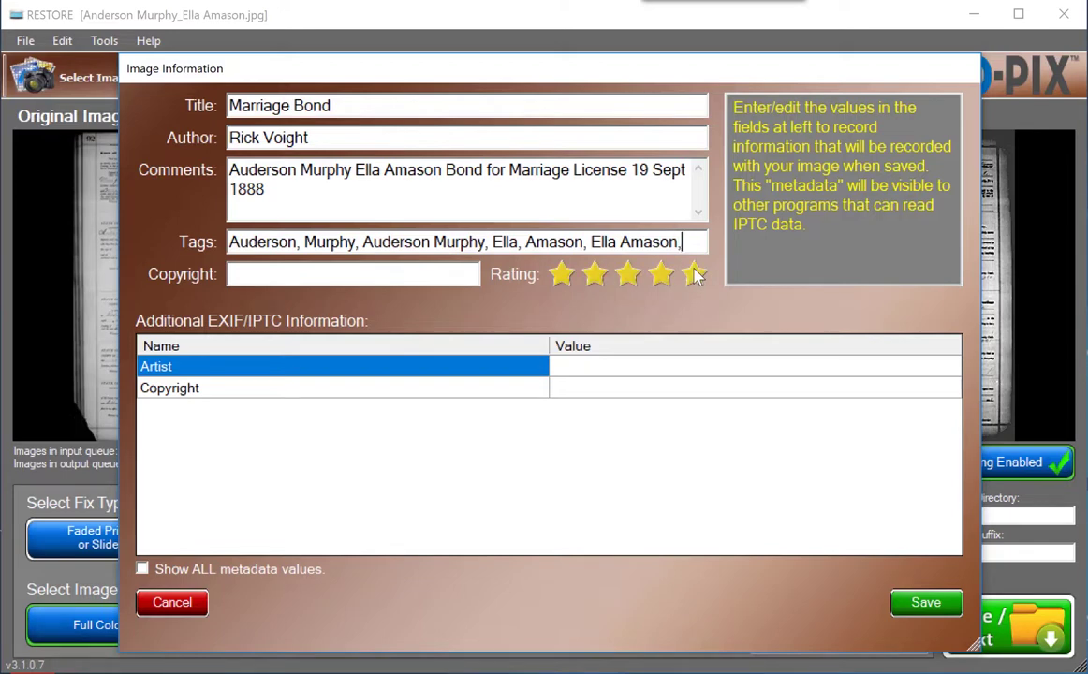
Save the edited metadata, then send the restored license to the output queue
{"action": "left_click", "coordinate": [923, 604]}
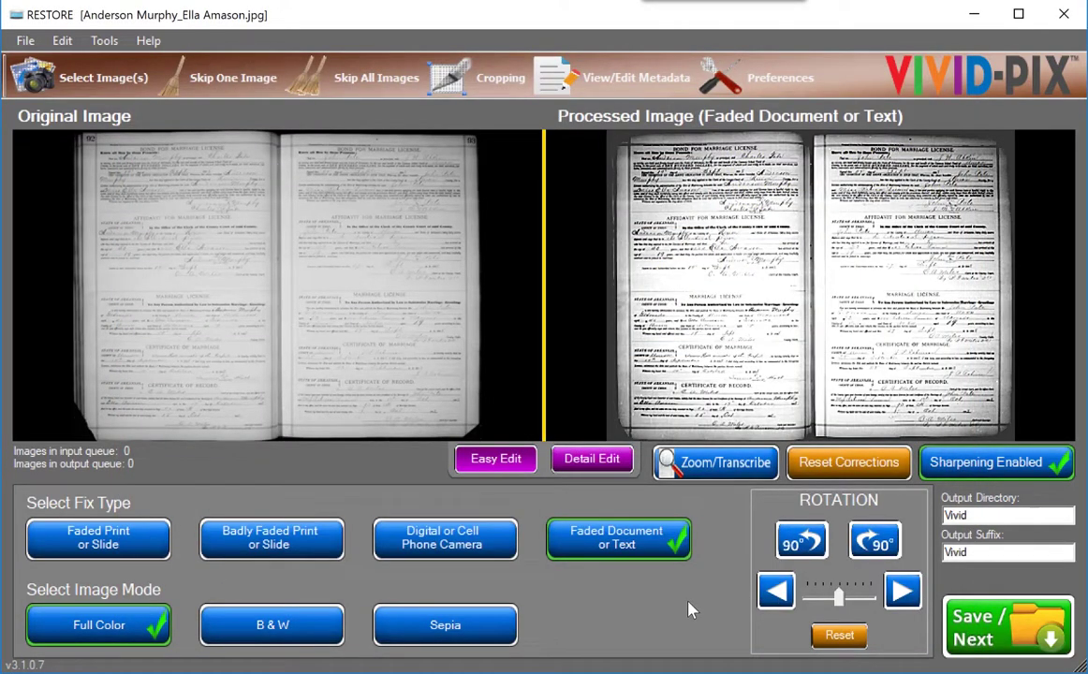
{"action": "left_click", "coordinate": [985, 635]}
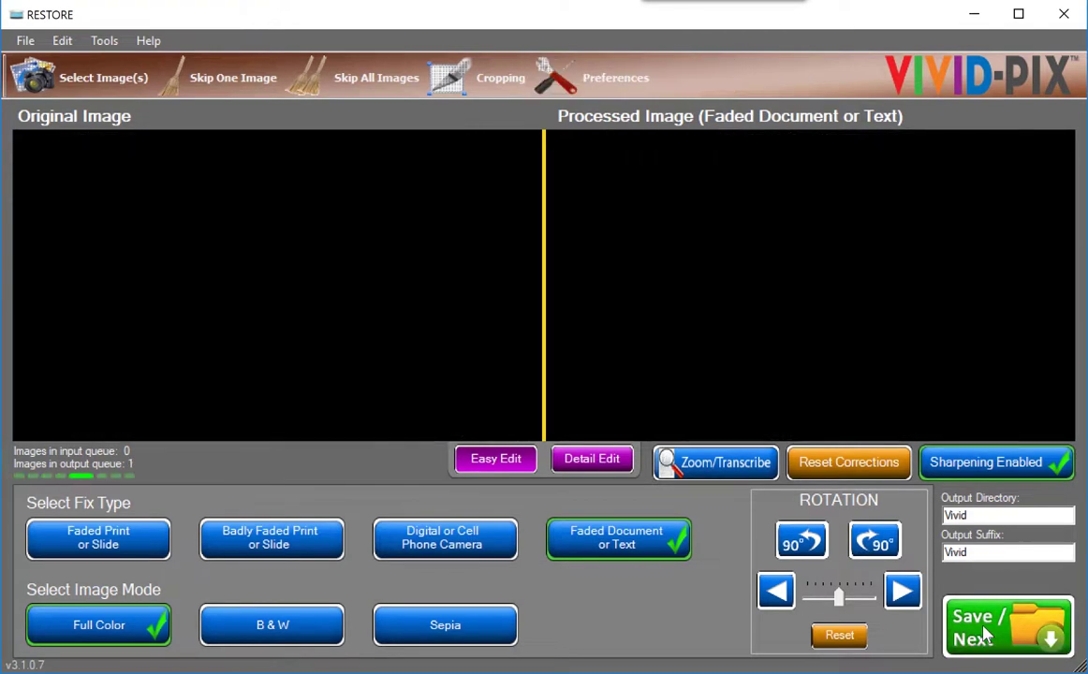